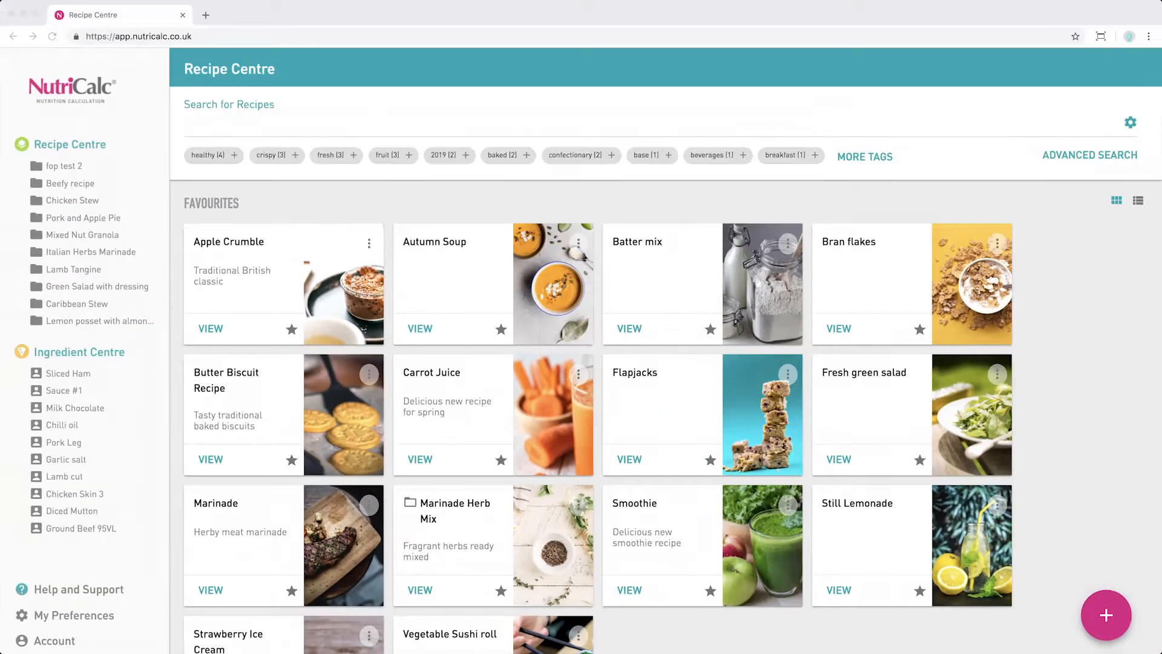
Start a new recipe titled New Smoothie Recipe, described Spring 2019 version, tagged Superfoodco and 2019
left_click(1105, 613)
type("New Smoot")
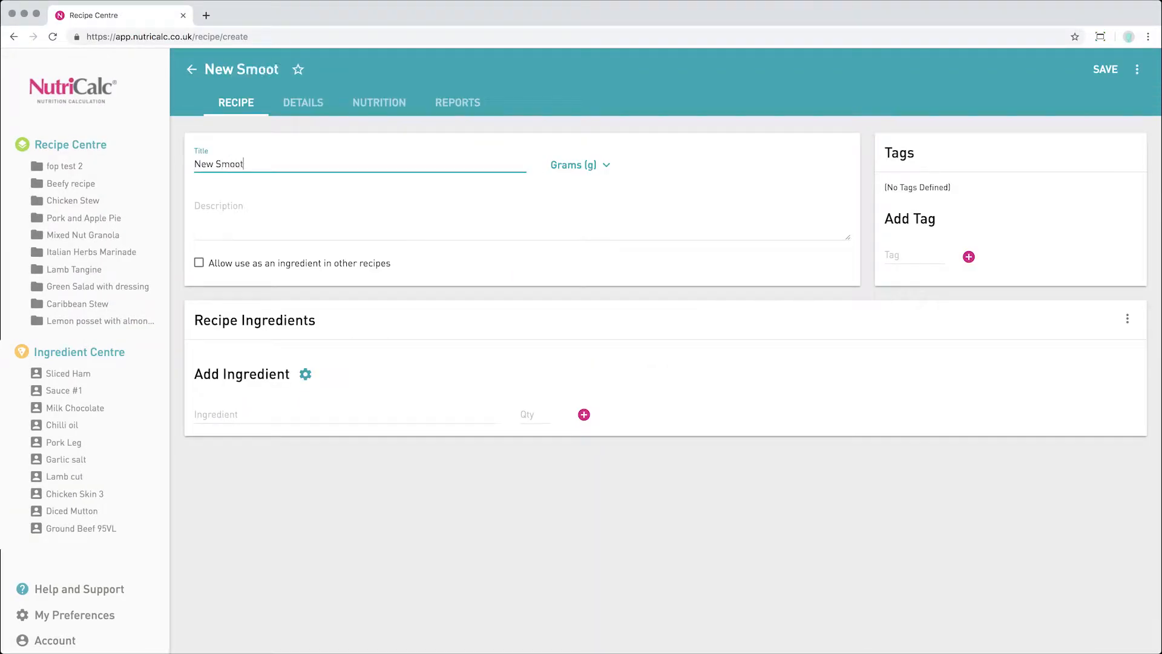
type("hie Recipe")
left_click(223, 195)
type("Spring ")
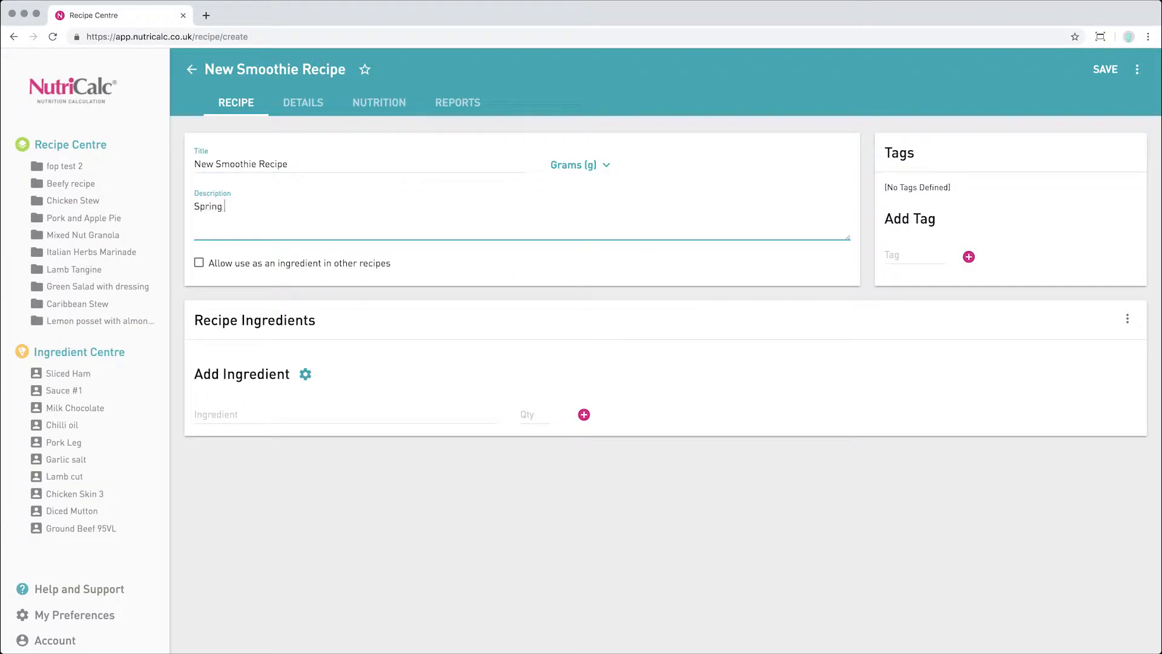
type("2019 version")
left_click(913, 255)
type("Superfoodco")
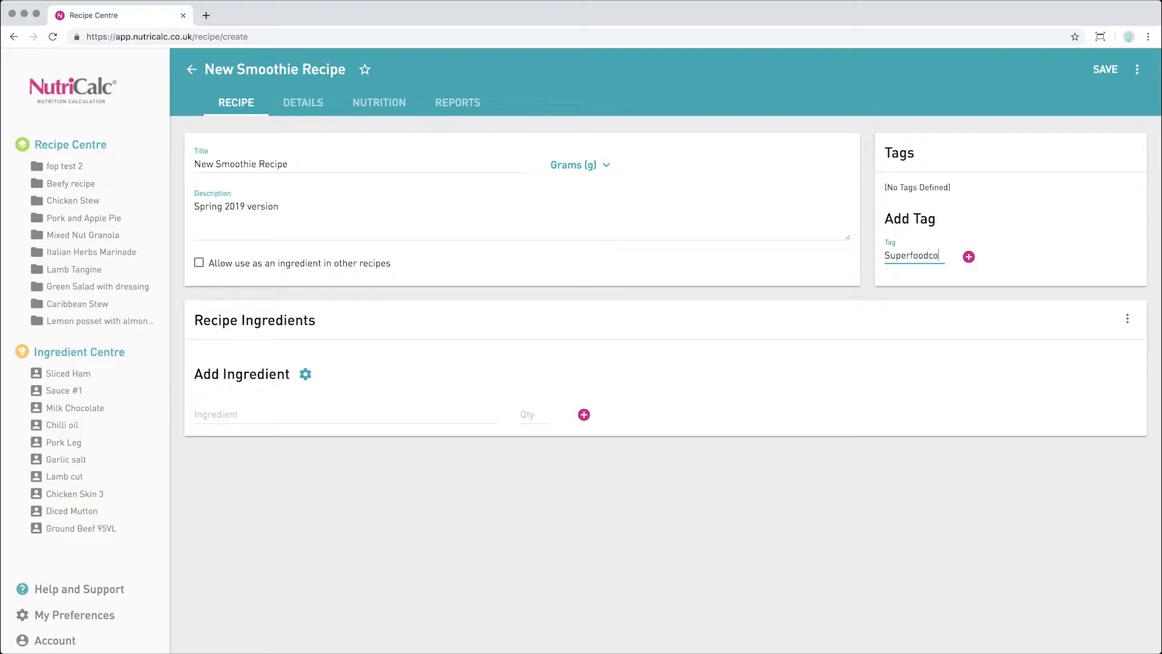
key("Return")
type("2019")
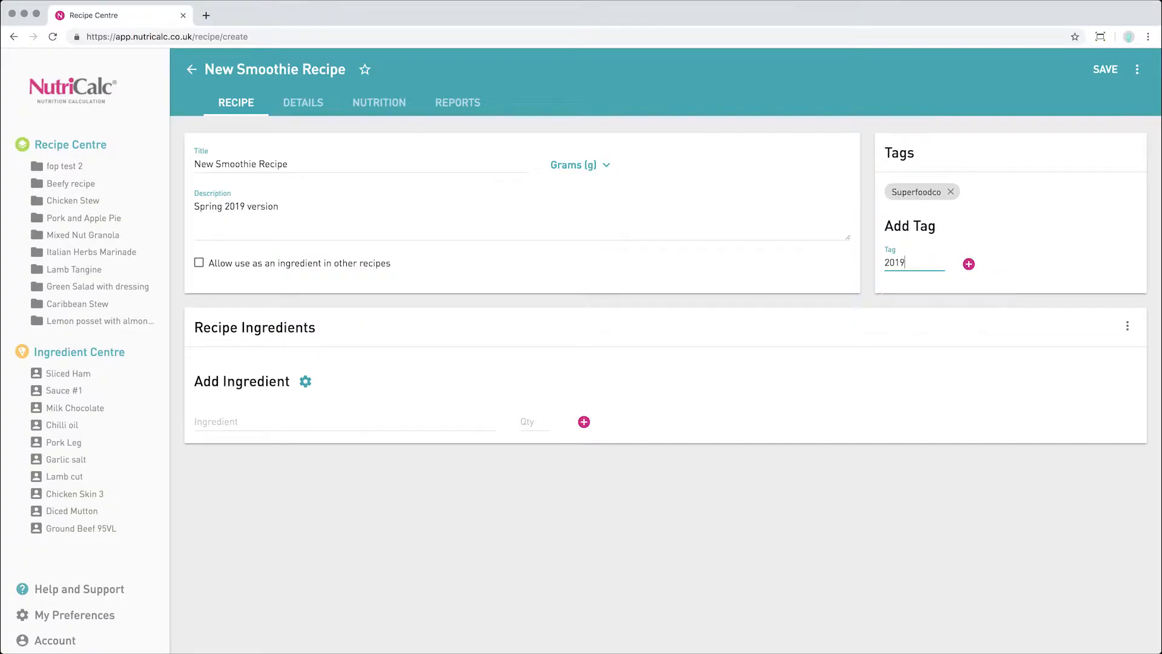
key("Return")
Add 500 g Carrot Juice, 300 g Bananas Flesh Only and 200 g Pineapple Raw Flesh Only
left_click(277, 423)
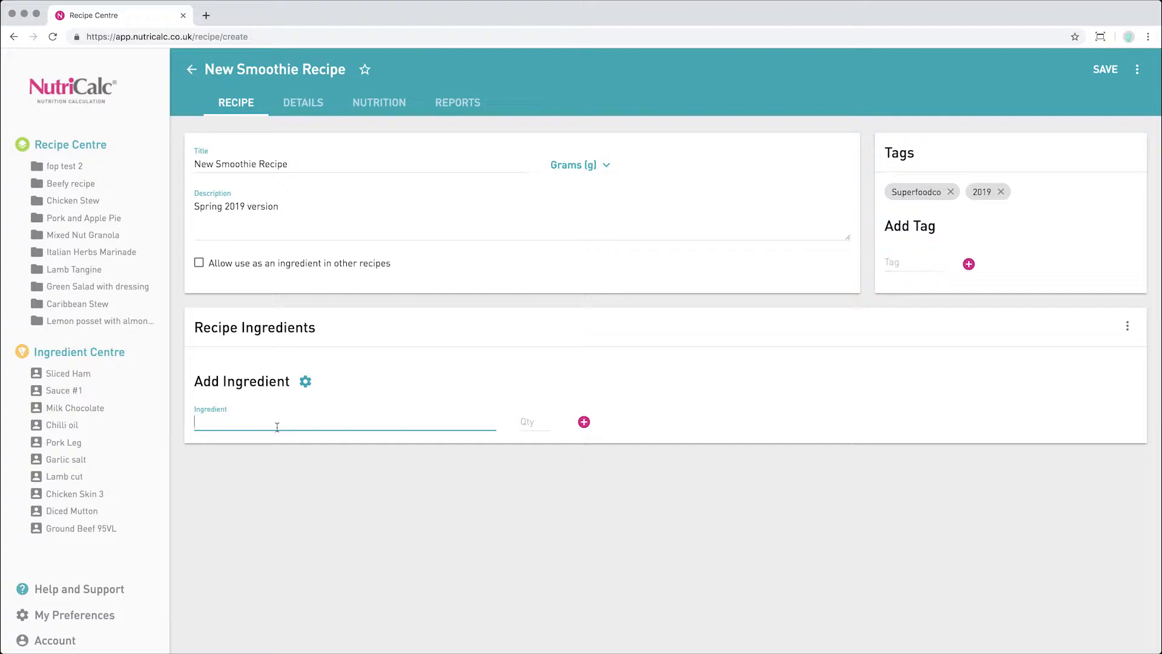
type("carr jui")
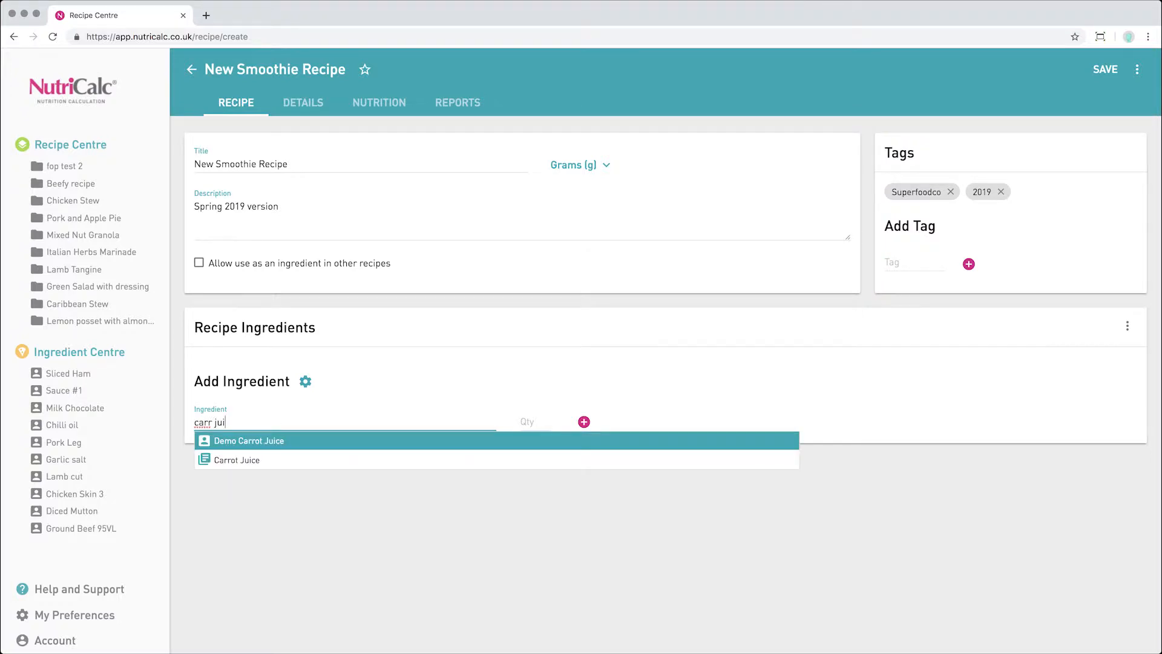
key("Down")
key("Down")
key("Return")
type("500")
key("Return")
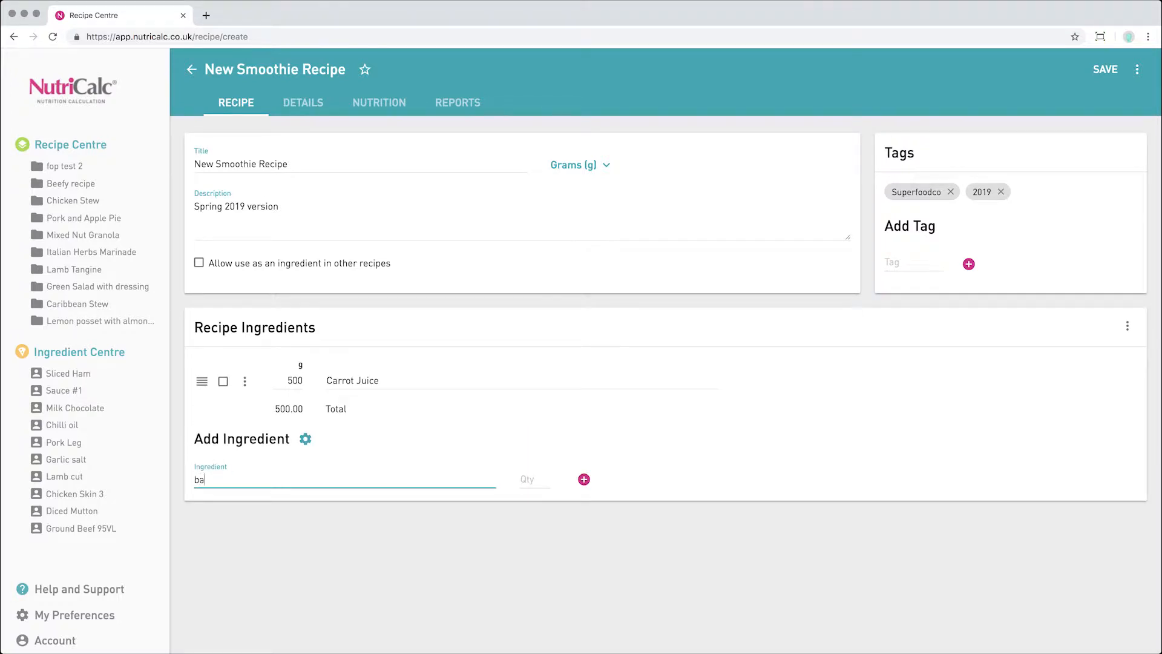
type("na fles")
key("Down")
key("Return")
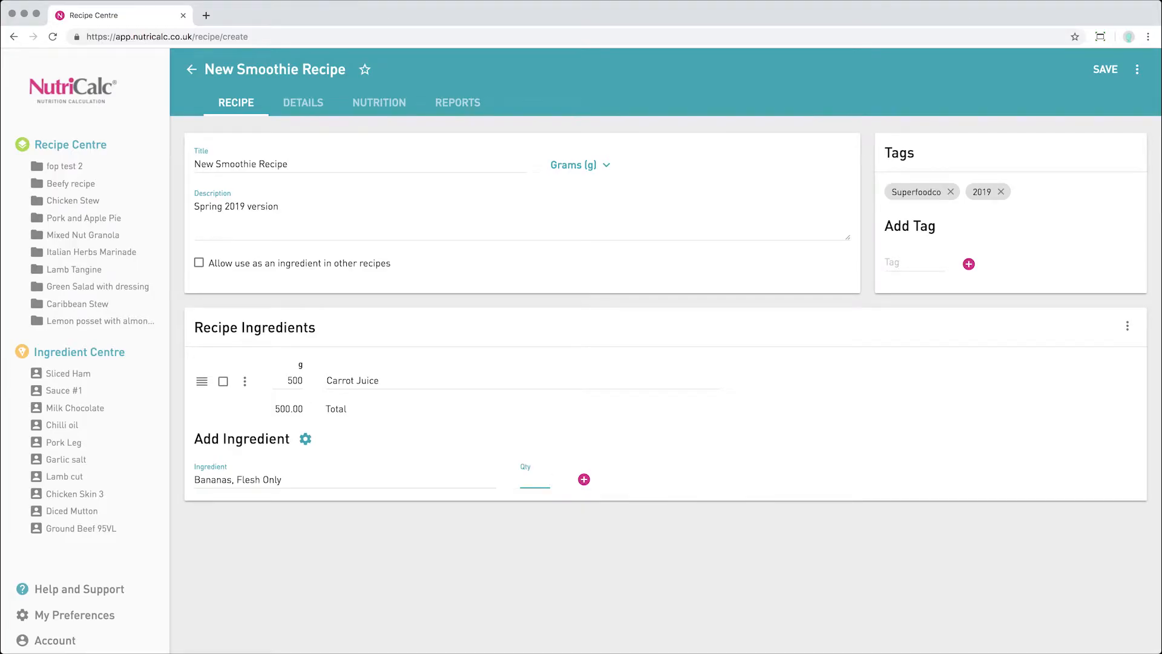
key("Return")
type("pine fles")
key("Down")
key("Down")
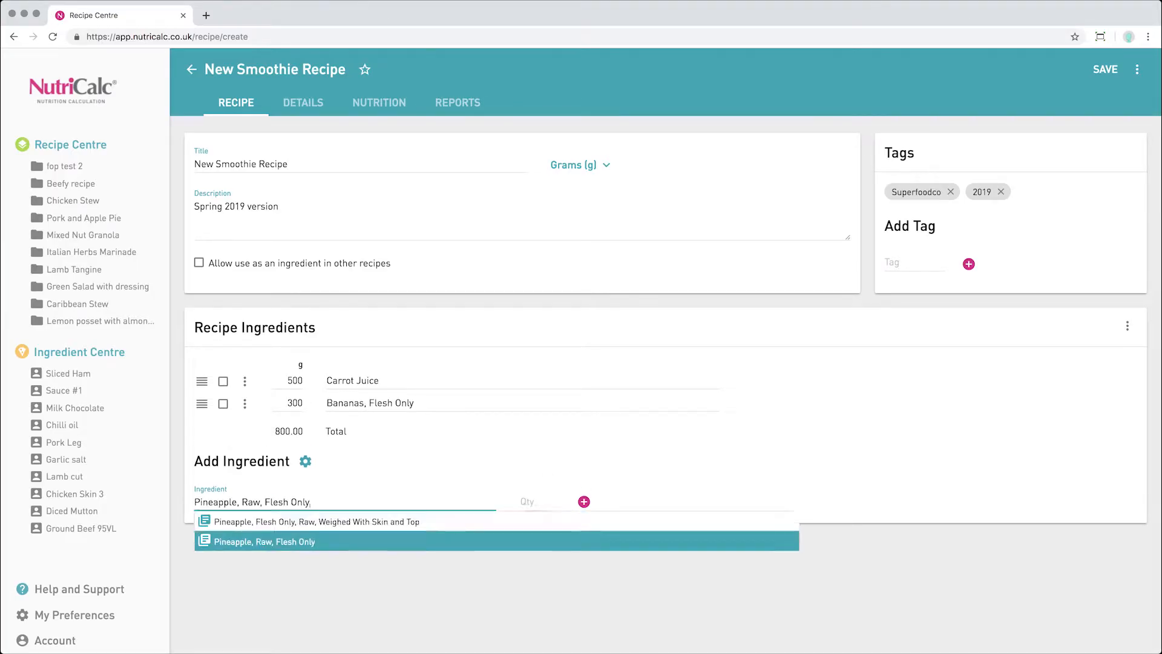
key("Return")
key("Return")
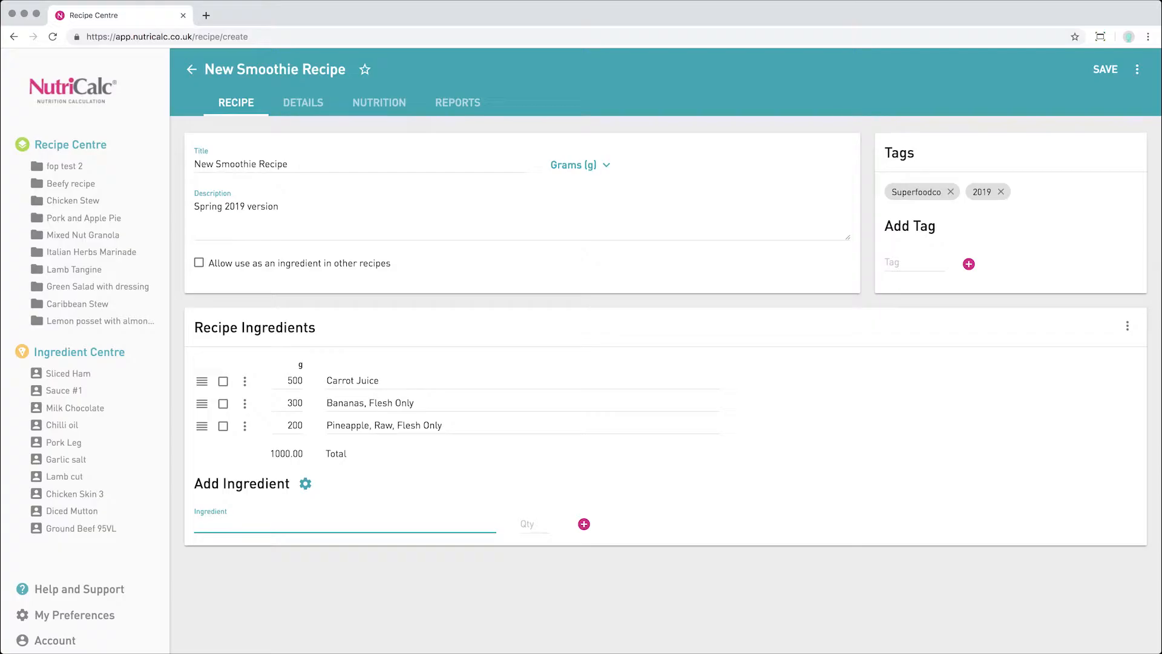
type("cash nut kern")
Add 20 g Cashew Nuts Kernel Only Plain and 10 g Ginger Fresh, totalling 1030 g
key("Down")
key("Return")
type("20")
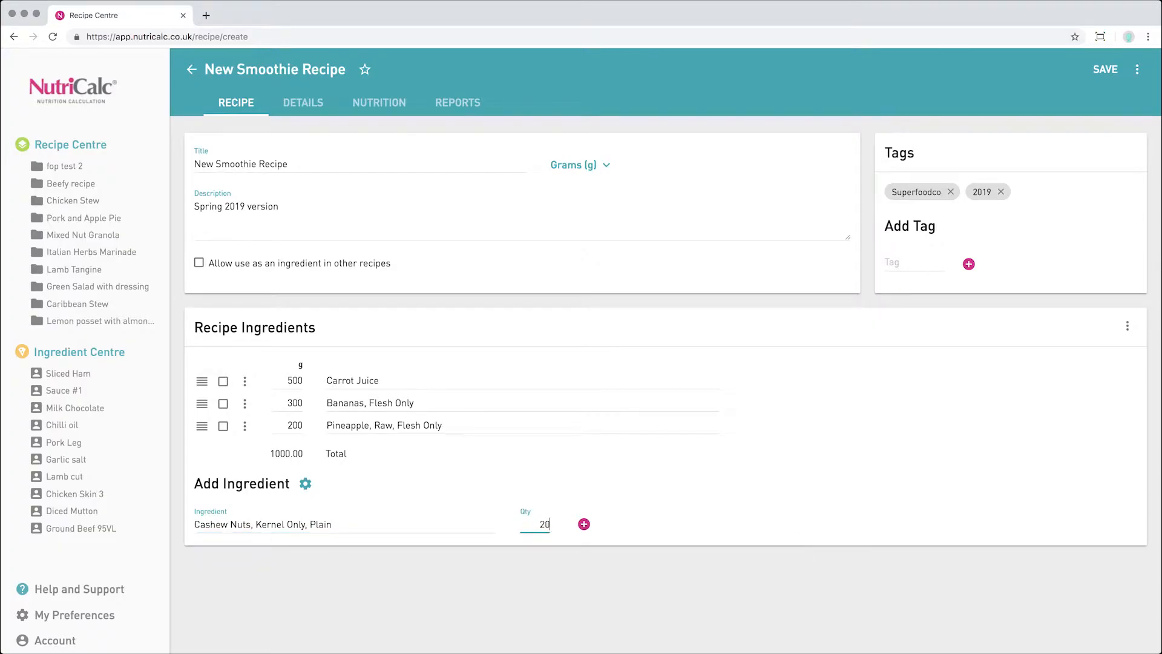
key("Return")
type("ging fres")
key("Down")
key("Return")
type("10")
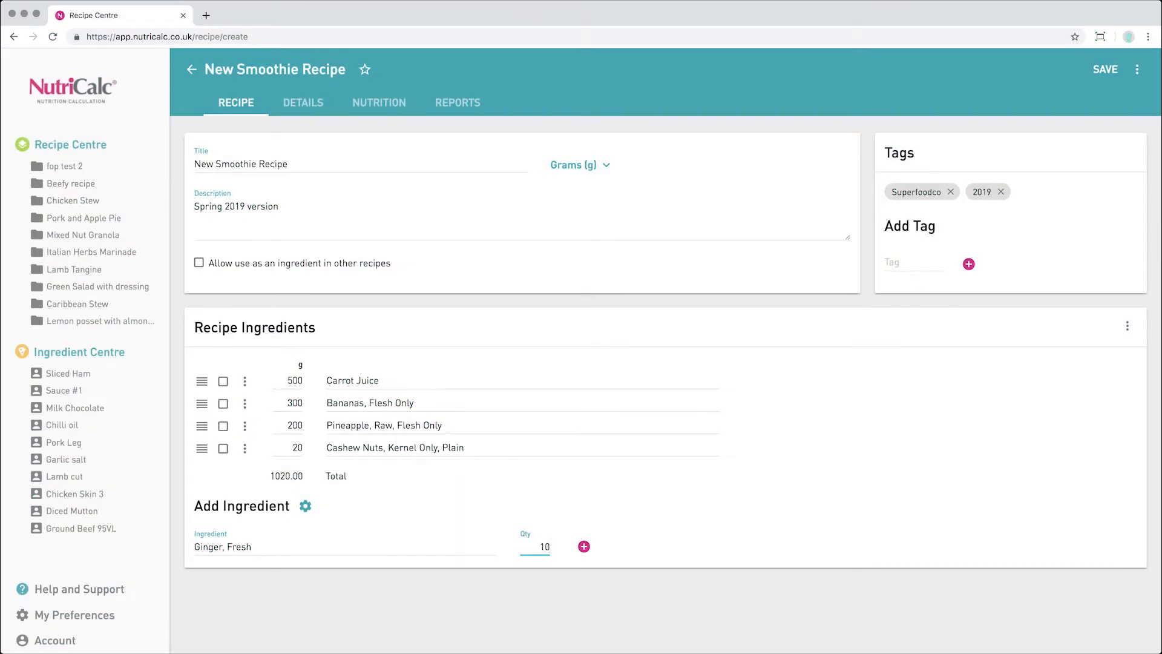
key("Return")
Include USDA ingredients in ingredient searches and save the recipe
left_click(306, 527)
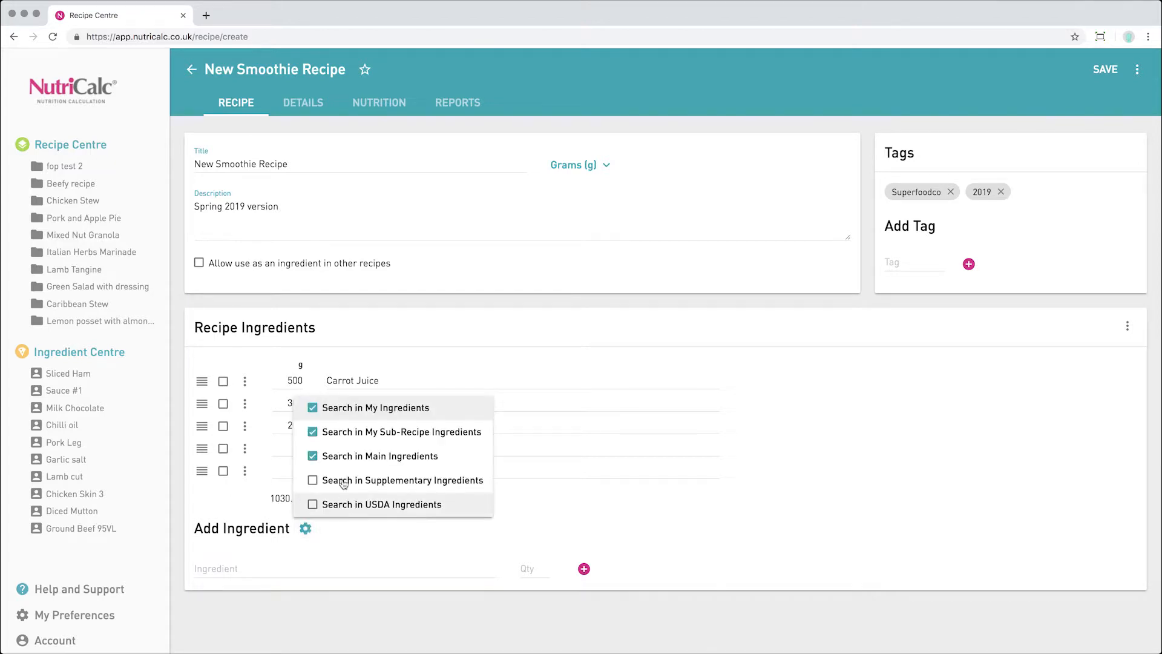
left_click(314, 505)
left_click(374, 537)
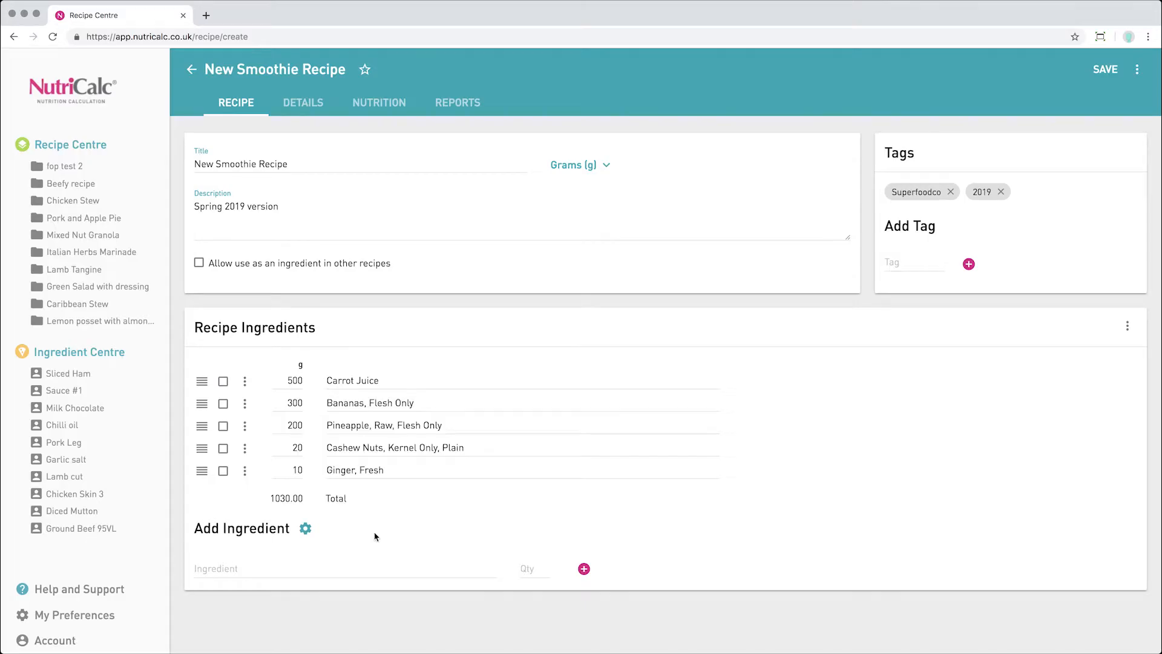
key("ctrl+s")
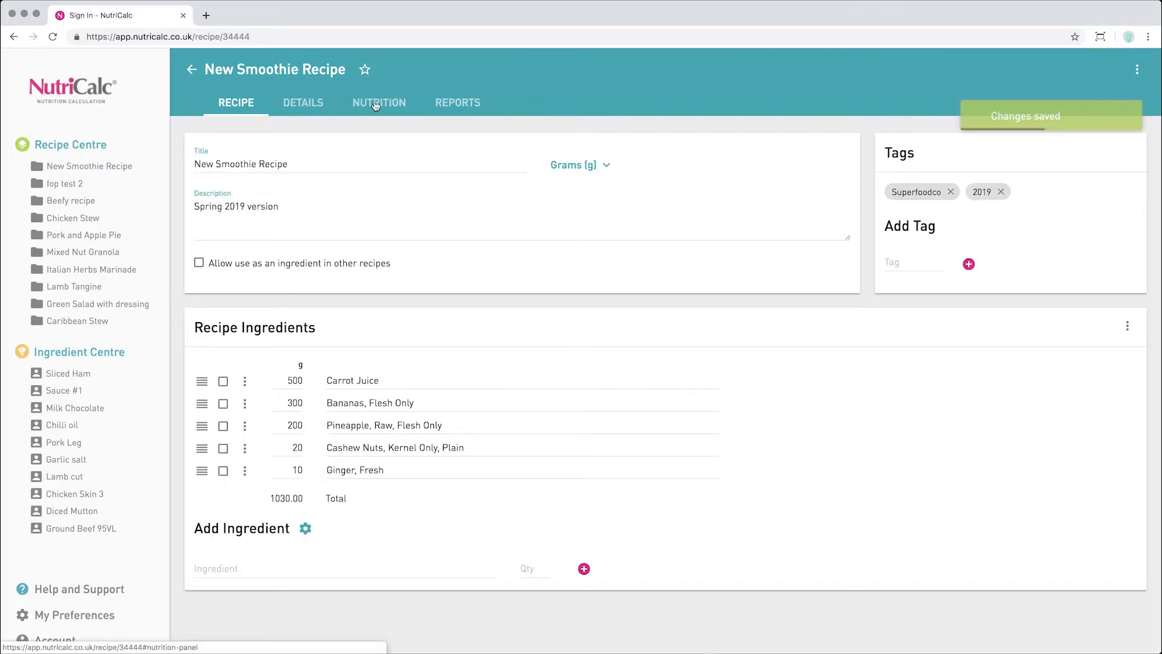
Inspect per-ingredient breakdowns of Energy kJ and Carotene, then switch to the recipe's reports
left_click(379, 101)
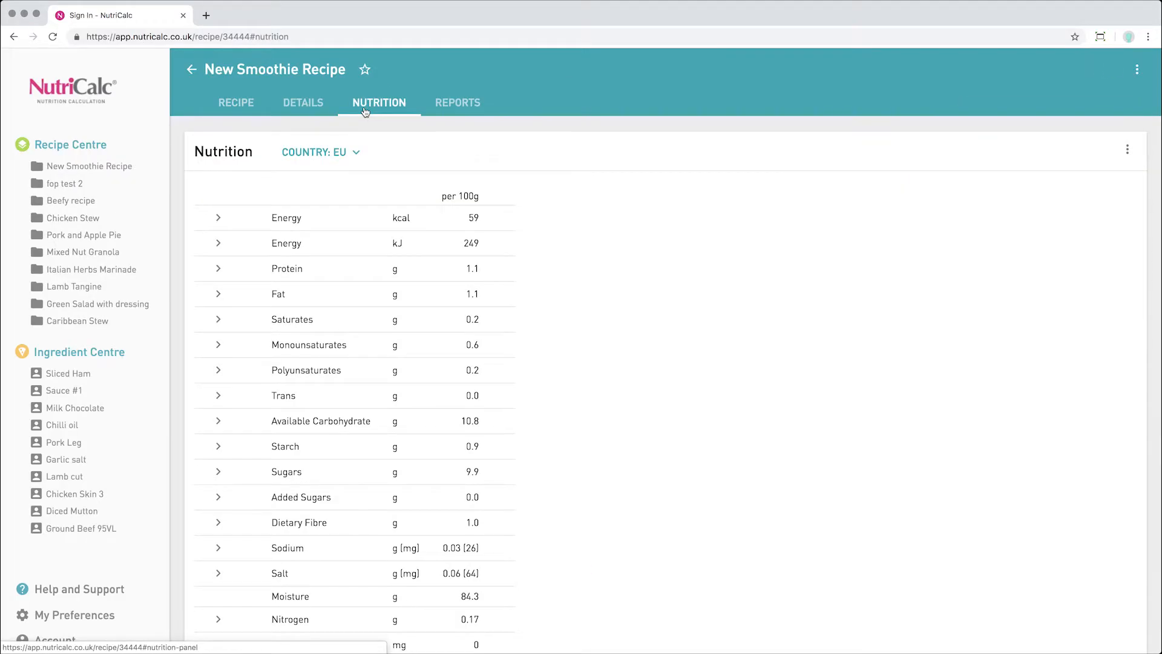
scroll(545, 236, "down", 2)
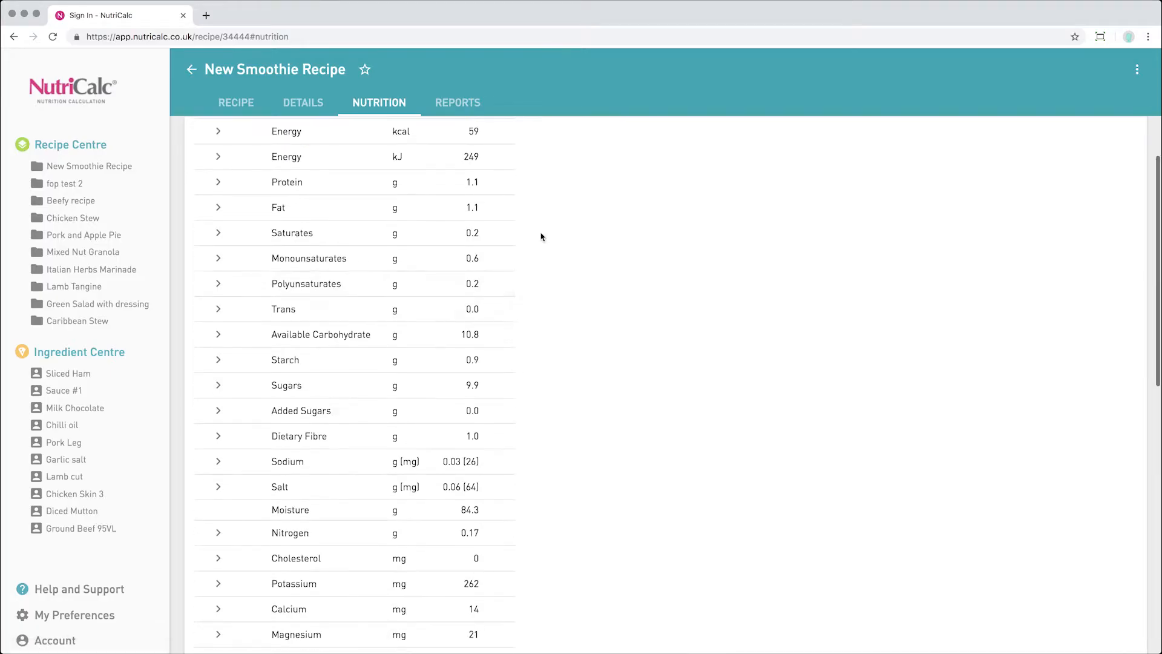
left_click(218, 157)
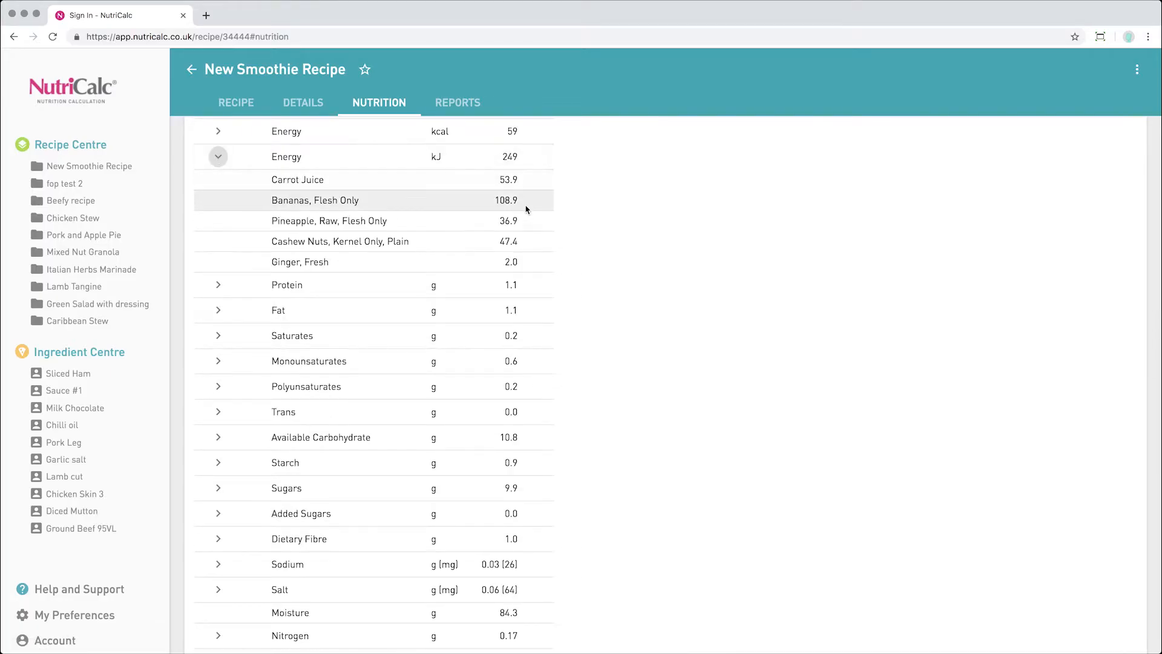
left_click(218, 156)
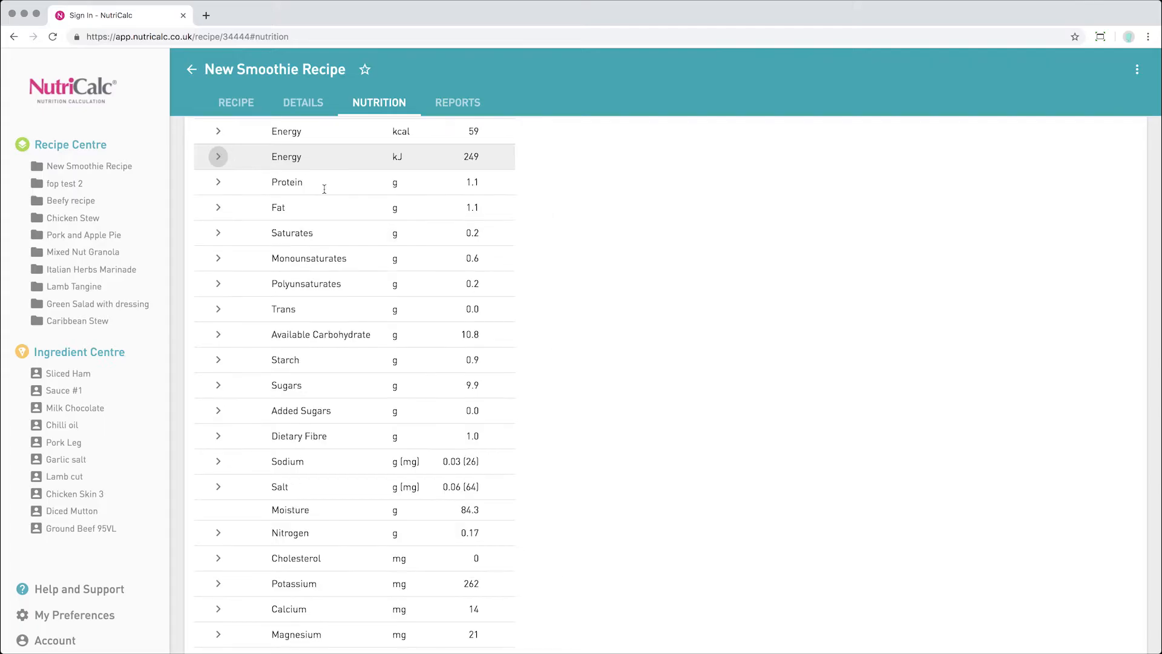
scroll(509, 364, "down", 5)
scroll(309, 508, "down", 5)
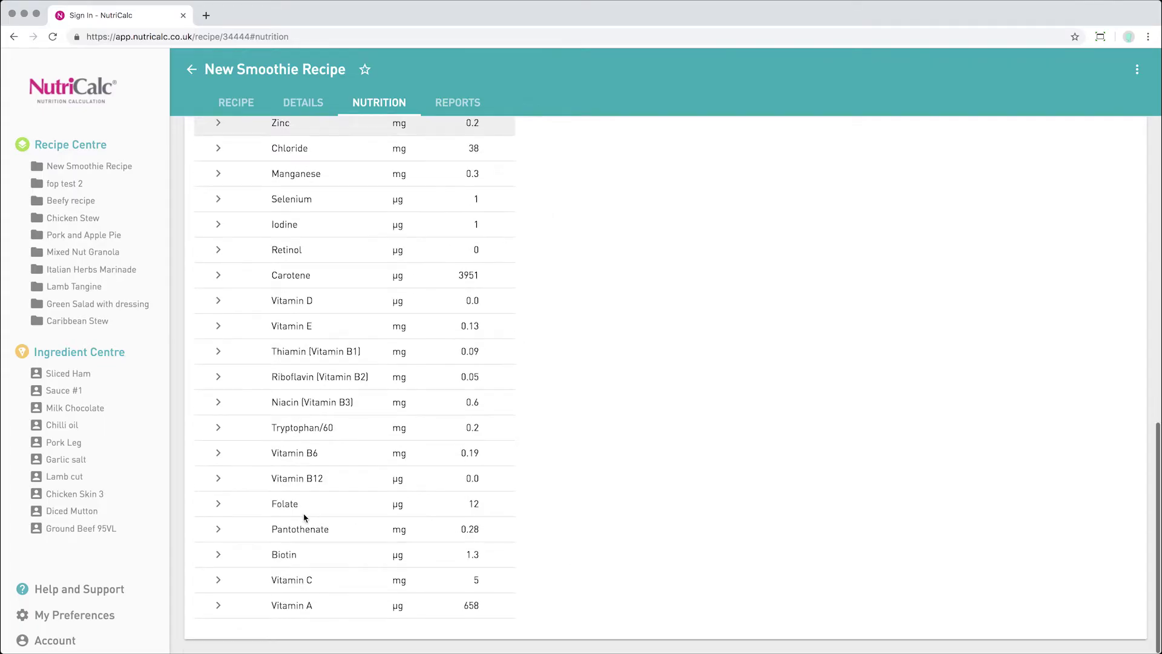
left_click(218, 275)
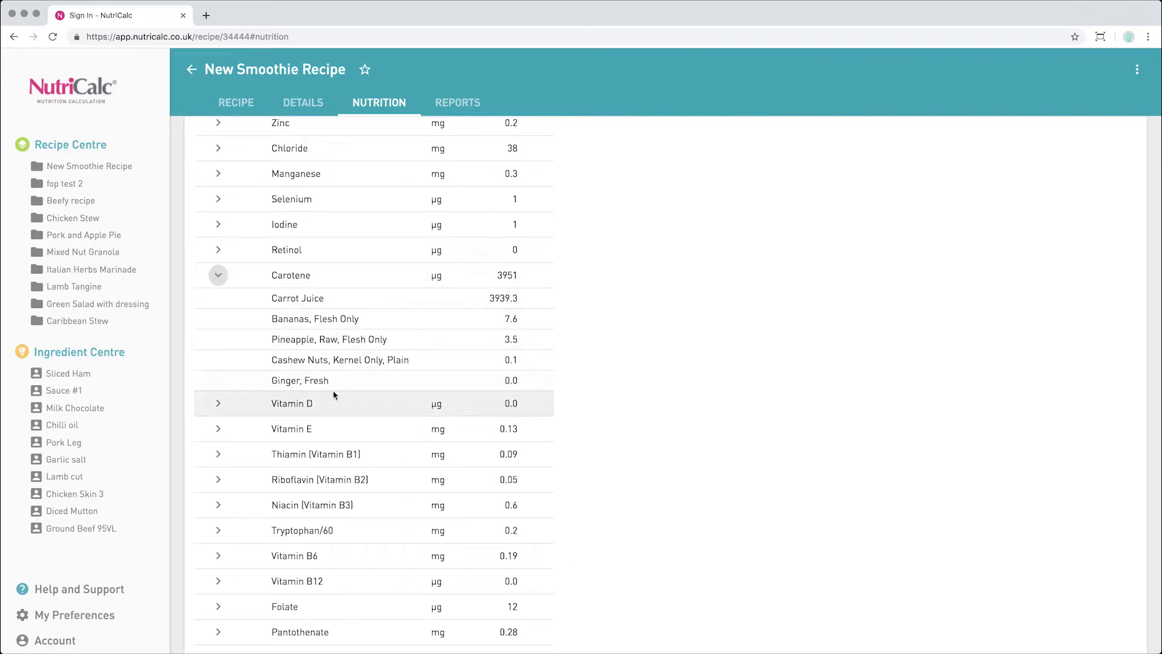
left_click(220, 277)
scroll(745, 386, "up", 5)
scroll(745, 386, "up", 5)
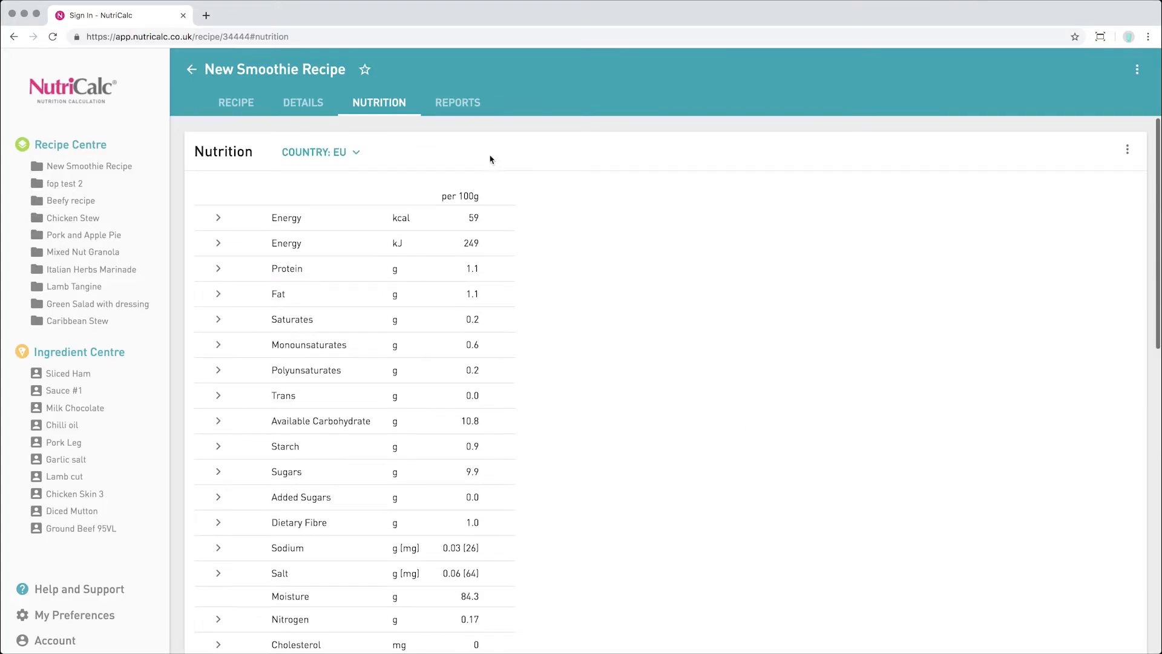
left_click(467, 109)
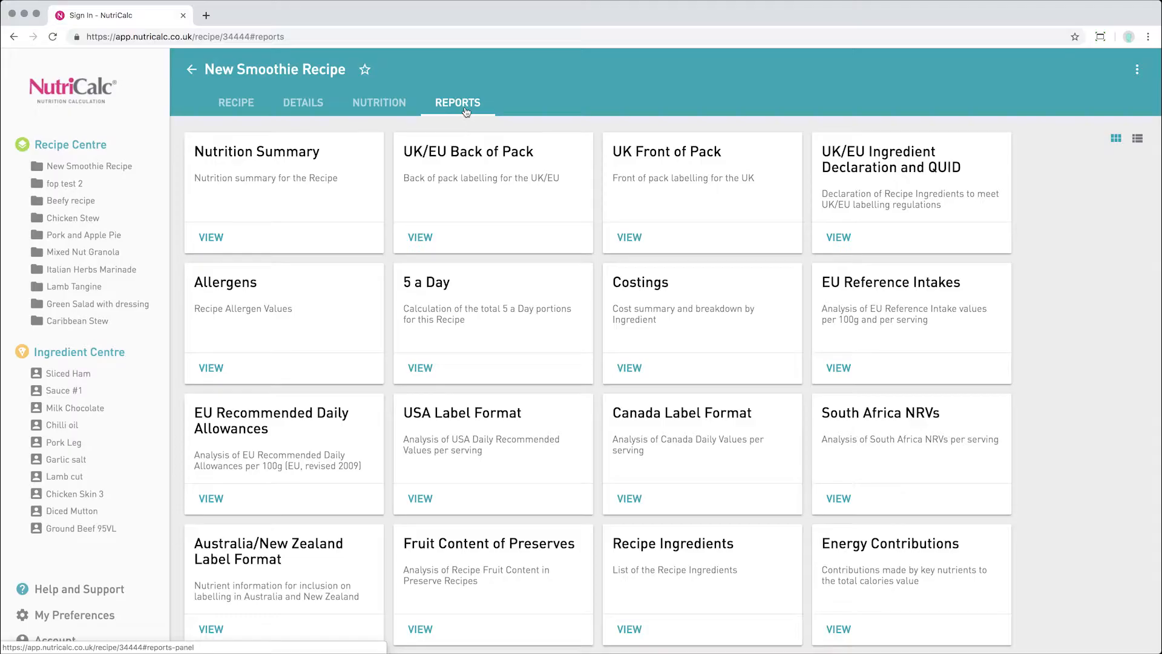
View the UK Front of Pack report and go to the recipe's details
left_click(629, 238)
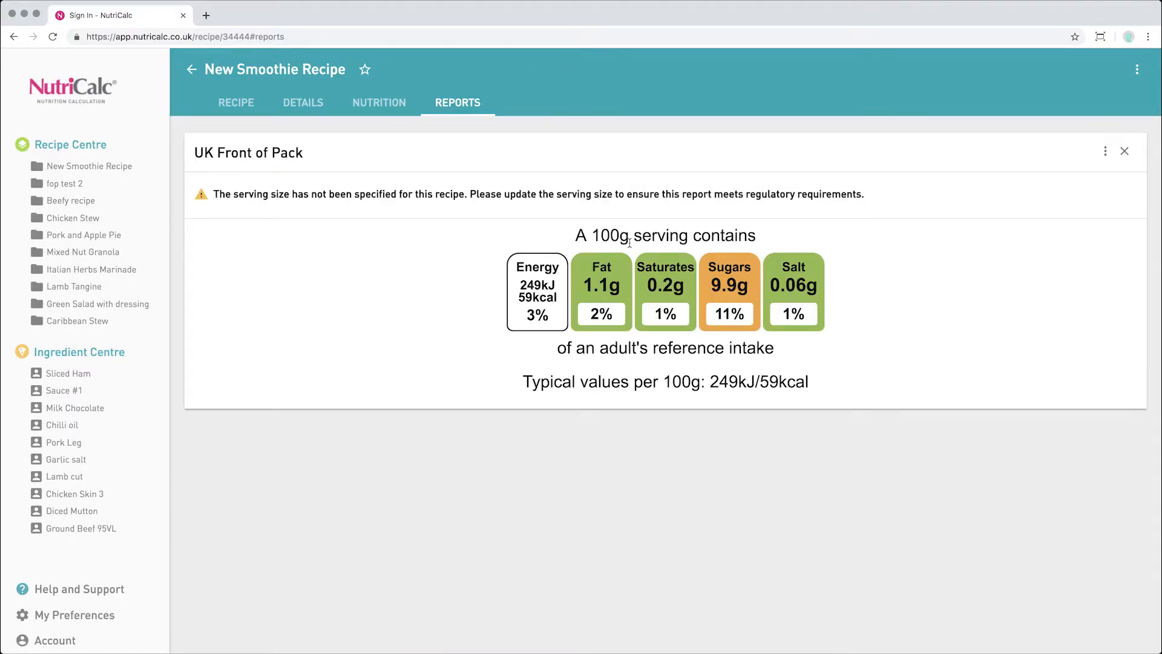
triple_click(266, 193)
left_click(266, 192)
left_click(304, 102)
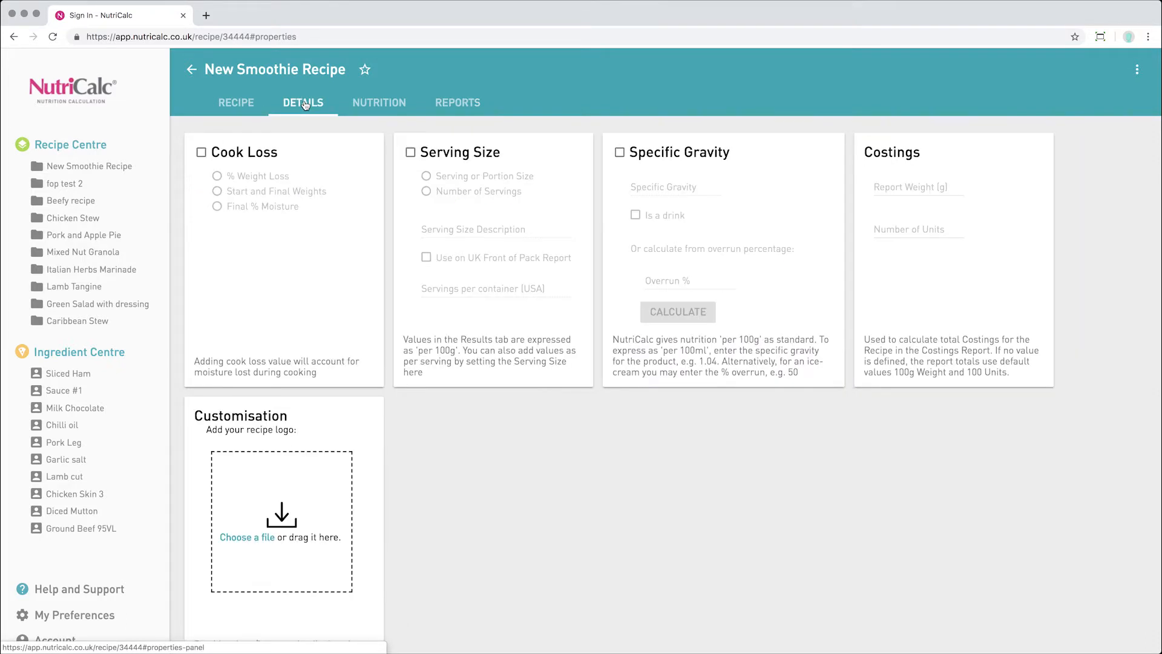
Set a 225 g serving size and 1.06 specific gravity, save, and return to reports
left_click(410, 152)
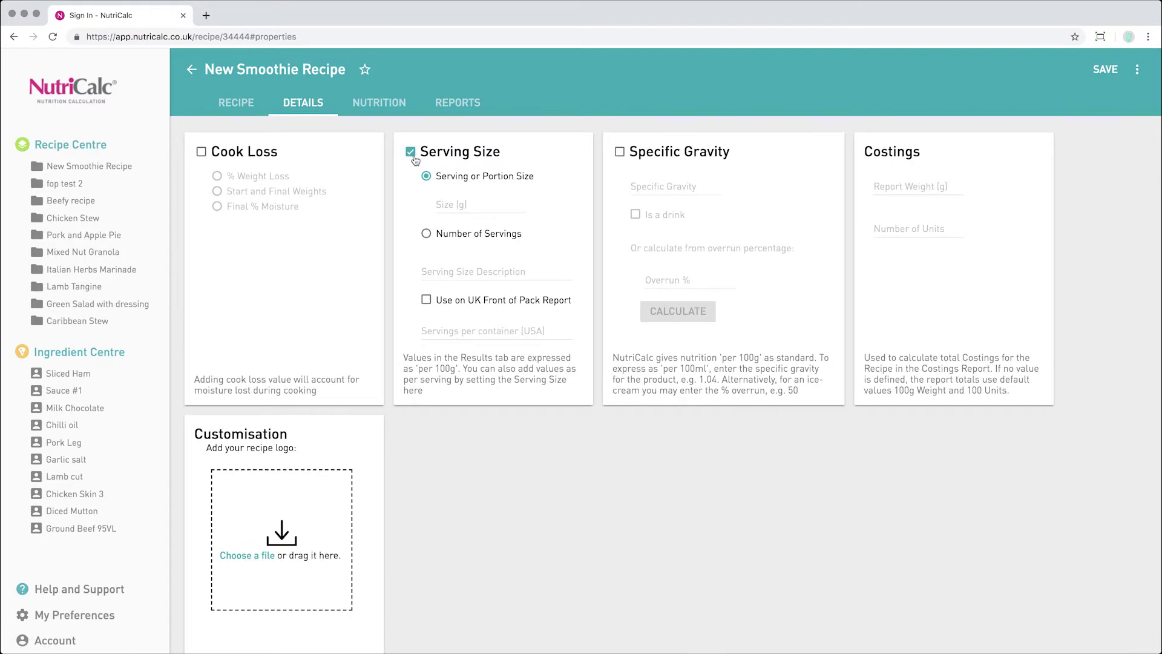
left_click(451, 206)
type("225")
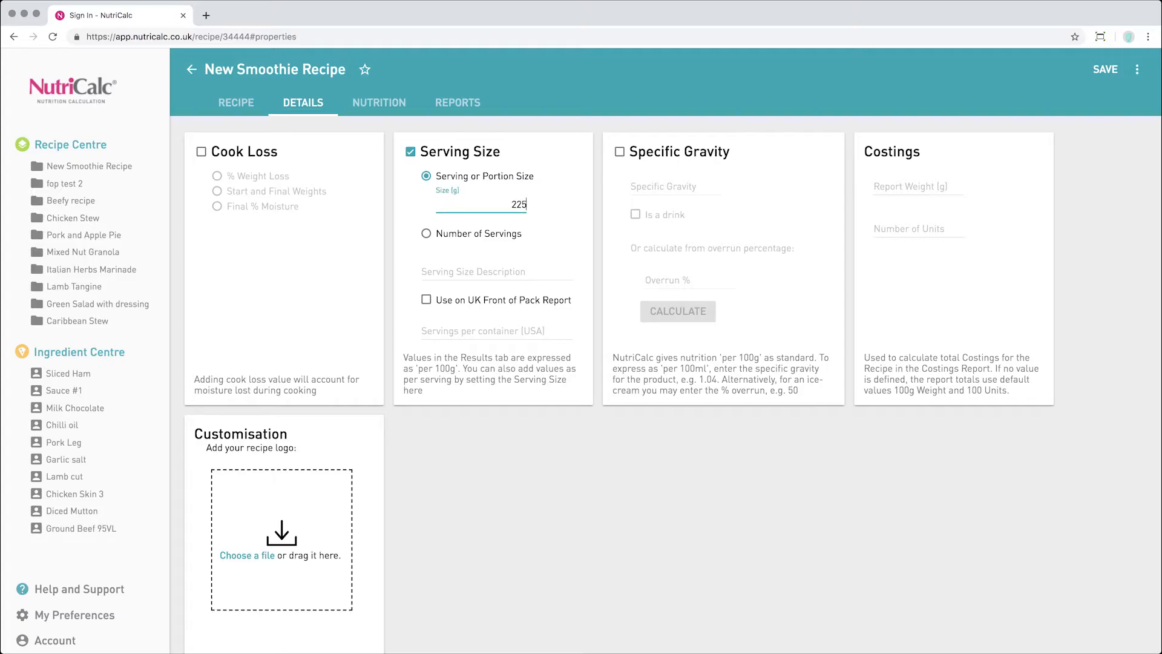
left_click(620, 152)
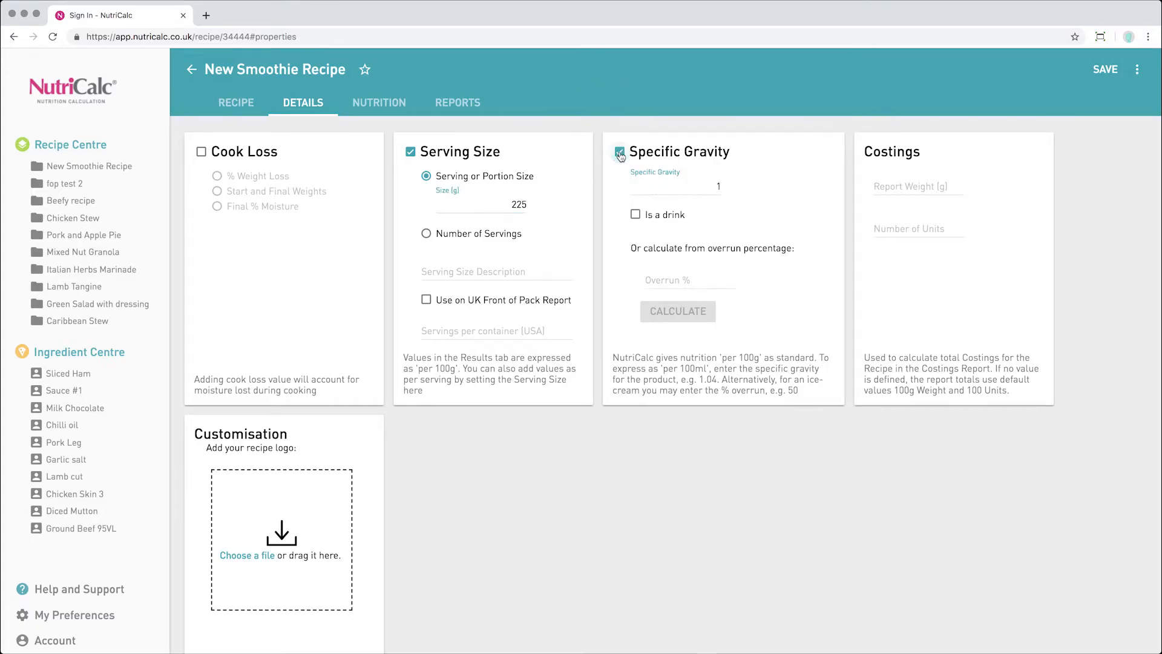
left_click(704, 191)
type(".06")
left_click(1105, 69)
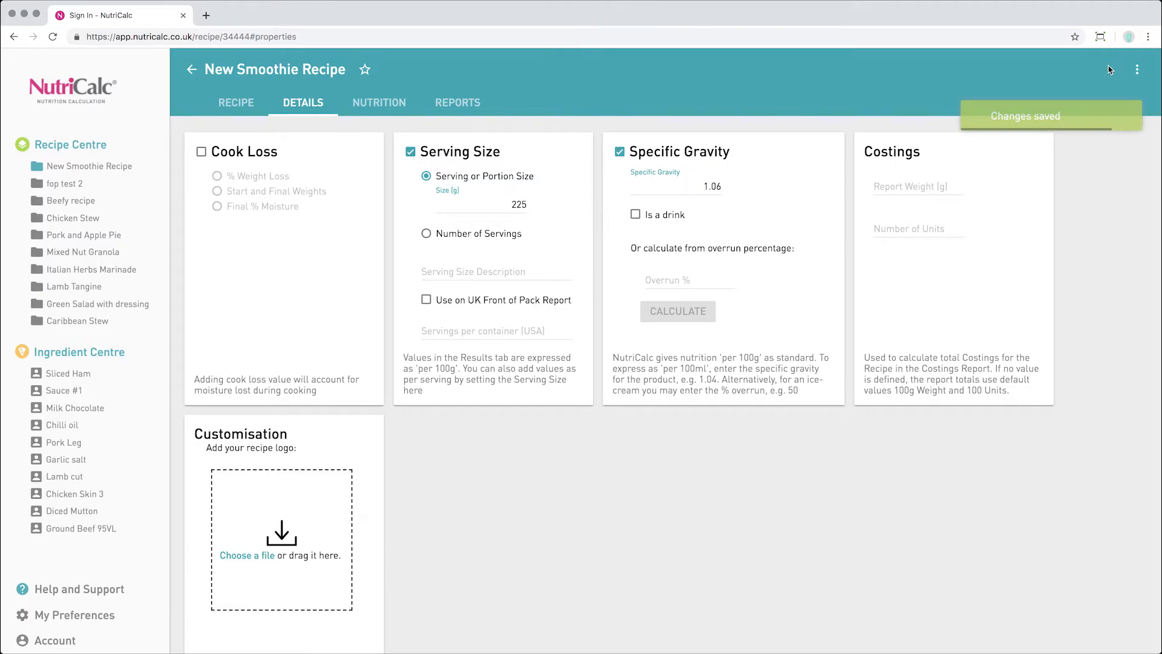
left_click(456, 102)
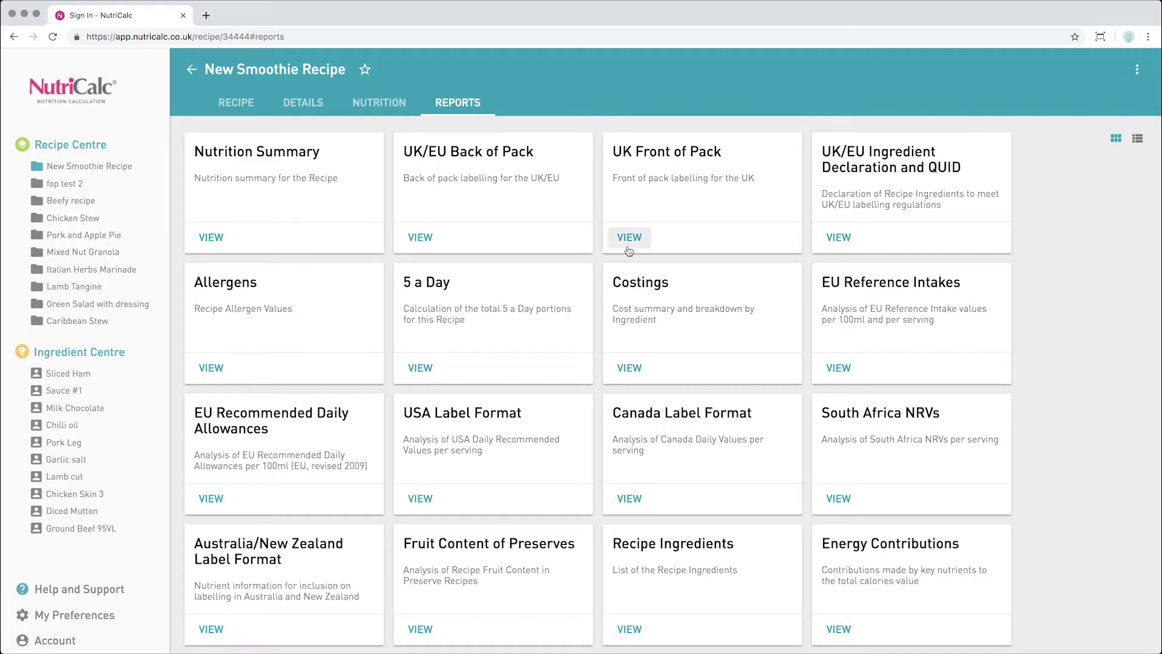
Review the UK Front of Pack label and the per-225 ml nutrition table
left_click(630, 238)
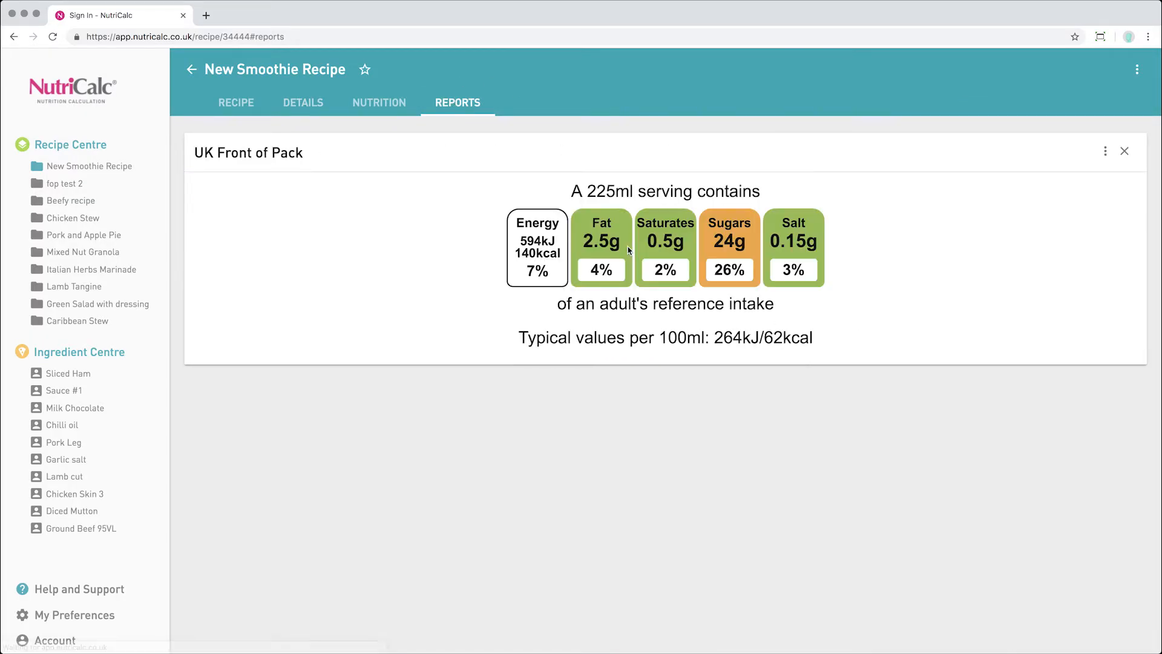
left_click(378, 102)
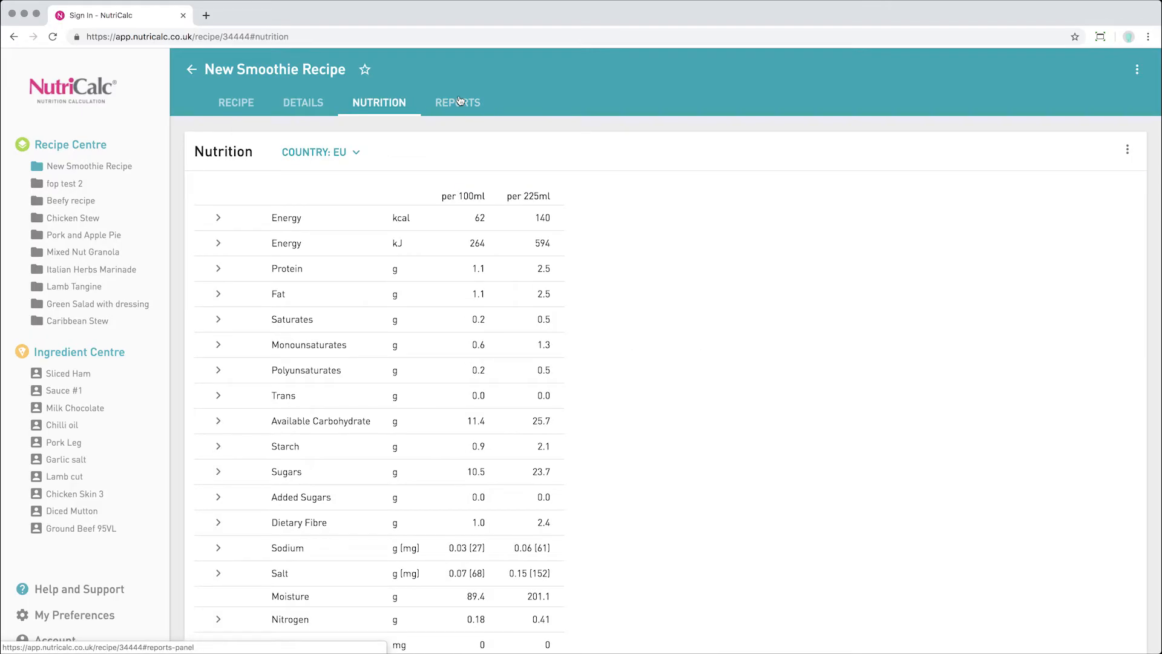
left_click(457, 102)
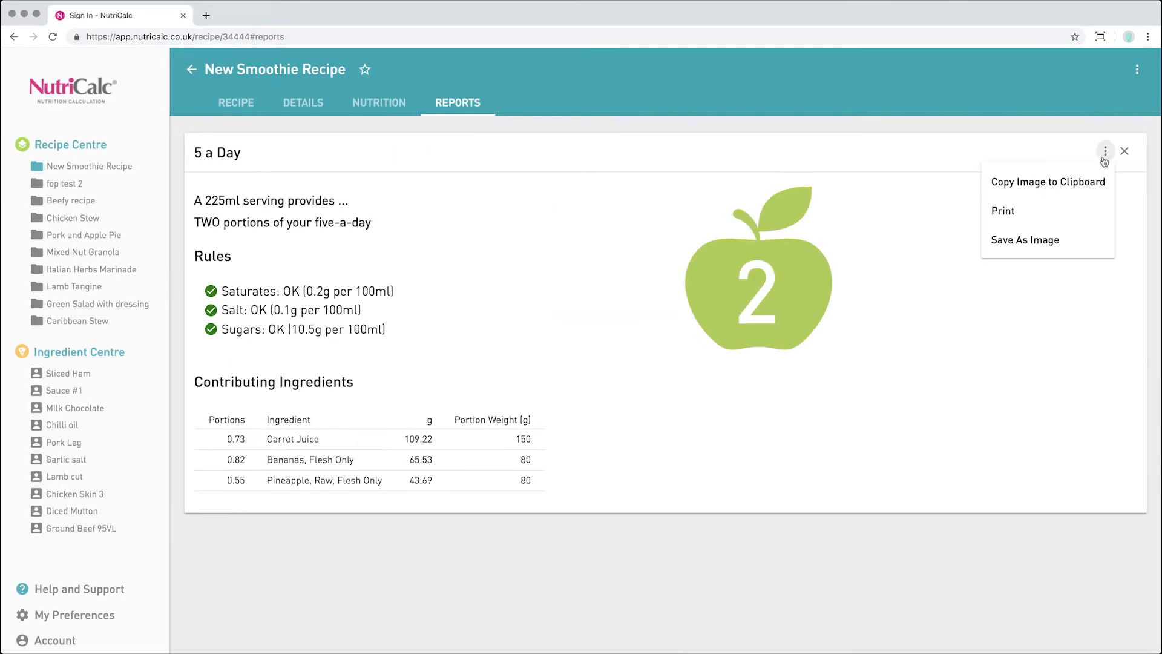
Export the 5 a Day report as a PDF and as an image
key("super+p")
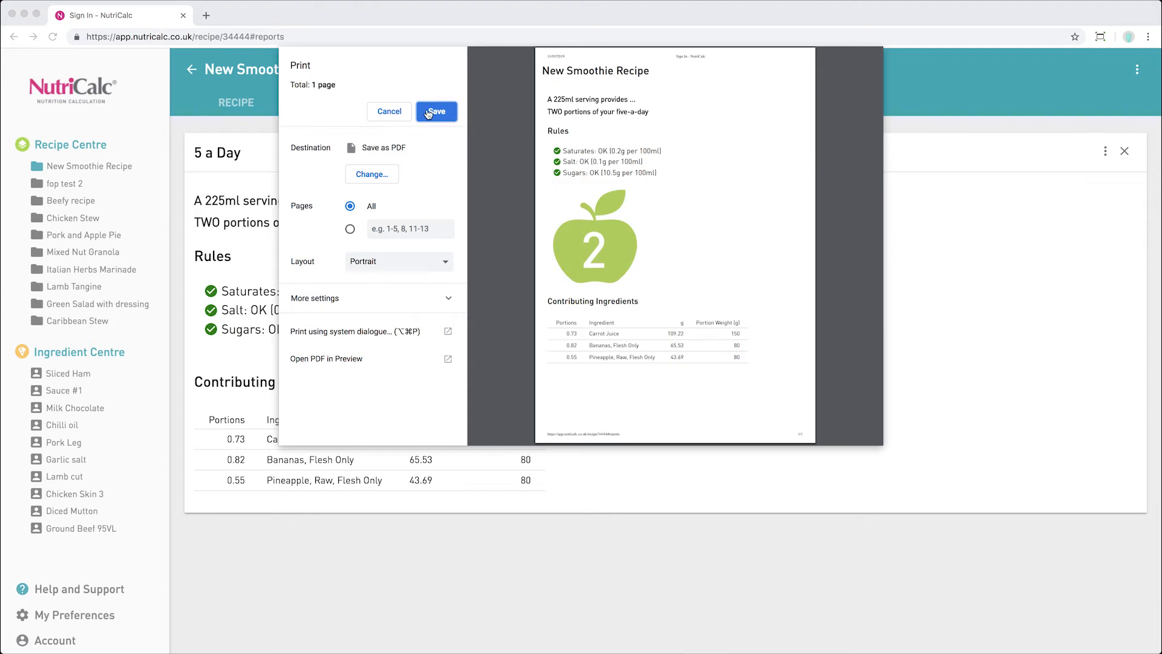
left_click(434, 110)
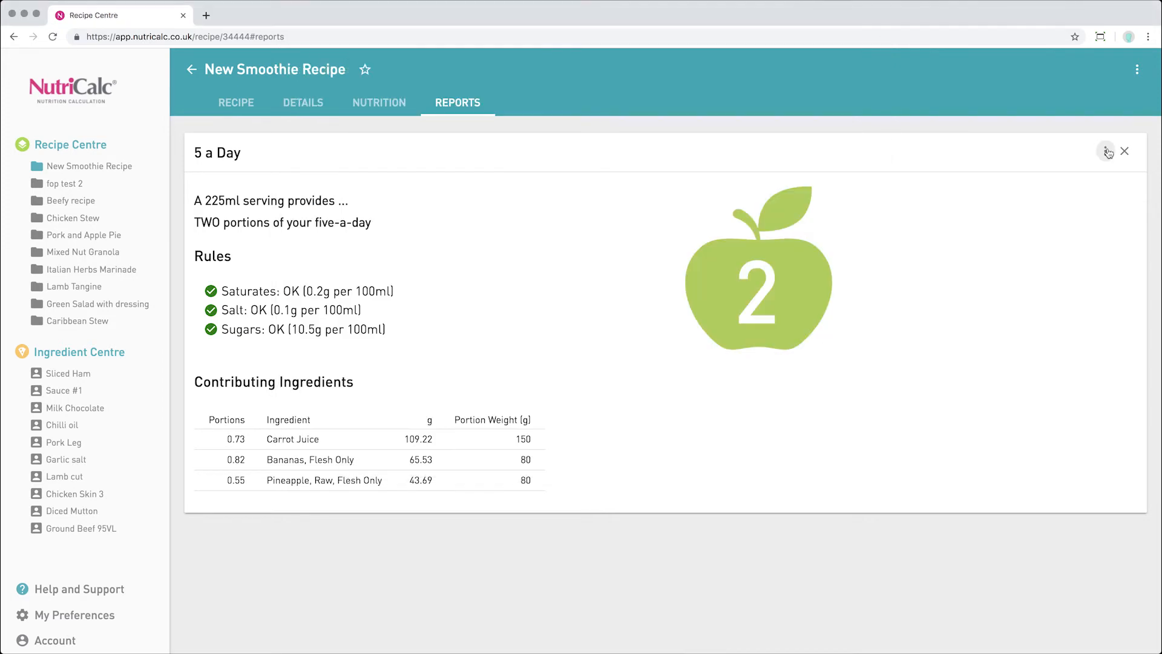
left_click(1005, 242)
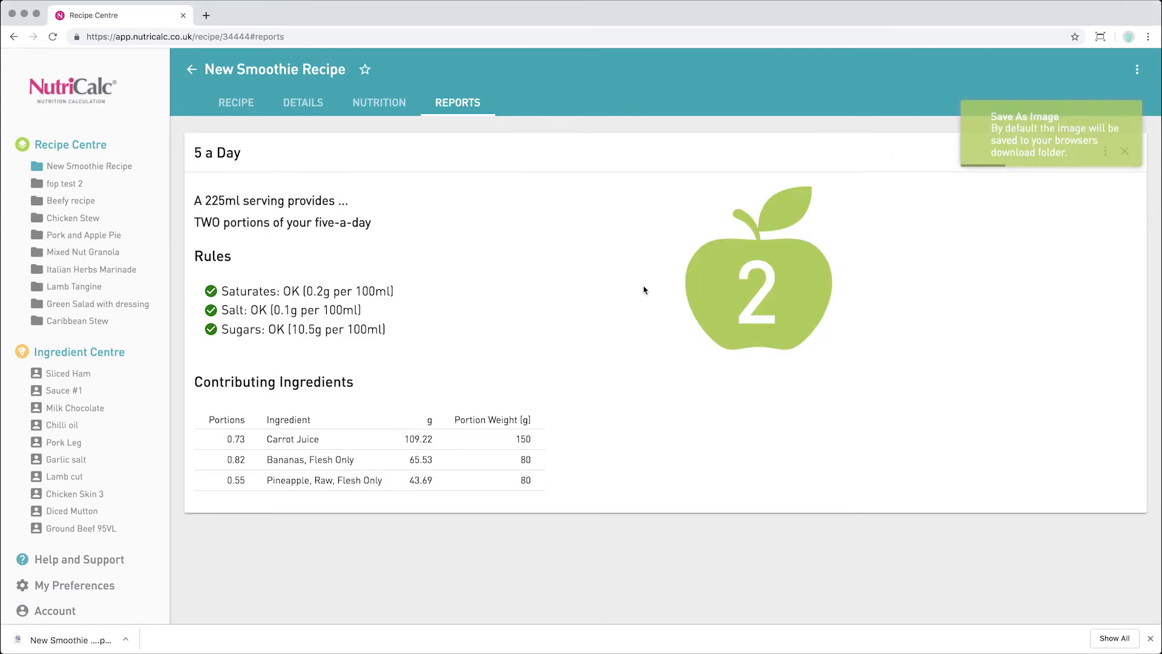
Open the downloaded 5 a Day PNG of New Smoothie Recipe in Preview
left_click(69, 641)
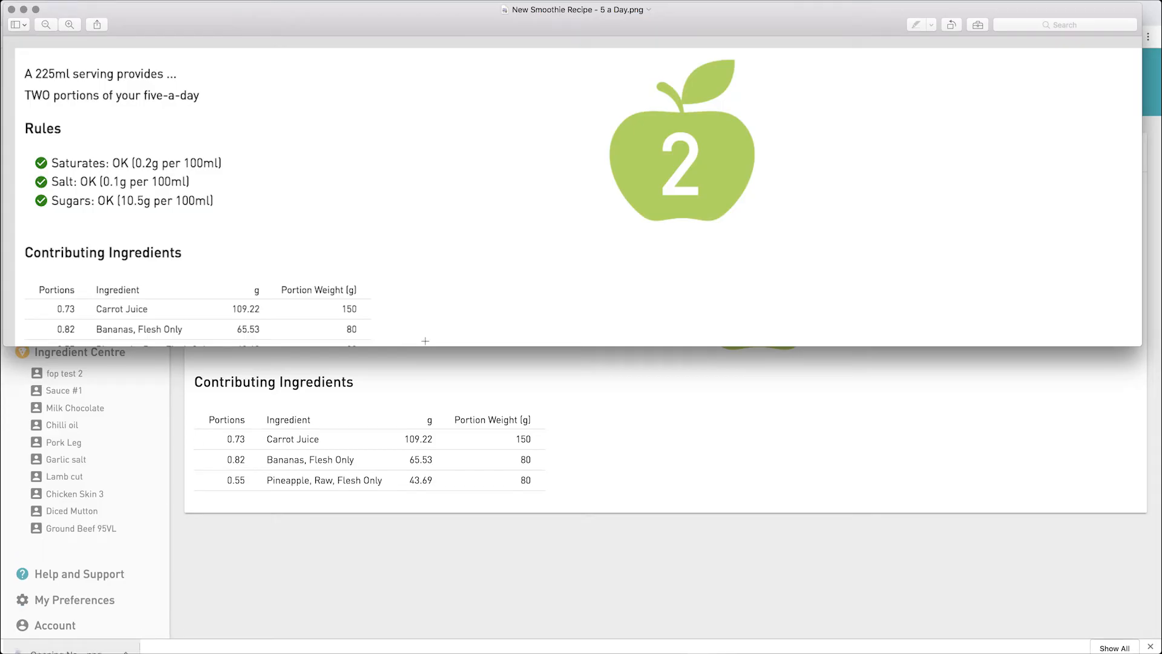